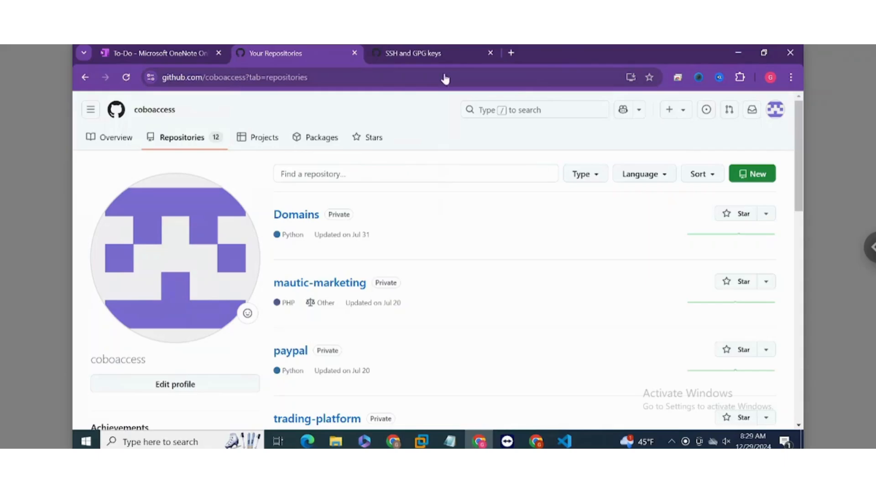
Step: Review the account's SSH authentication keys and return to the repository list
click(424, 50)
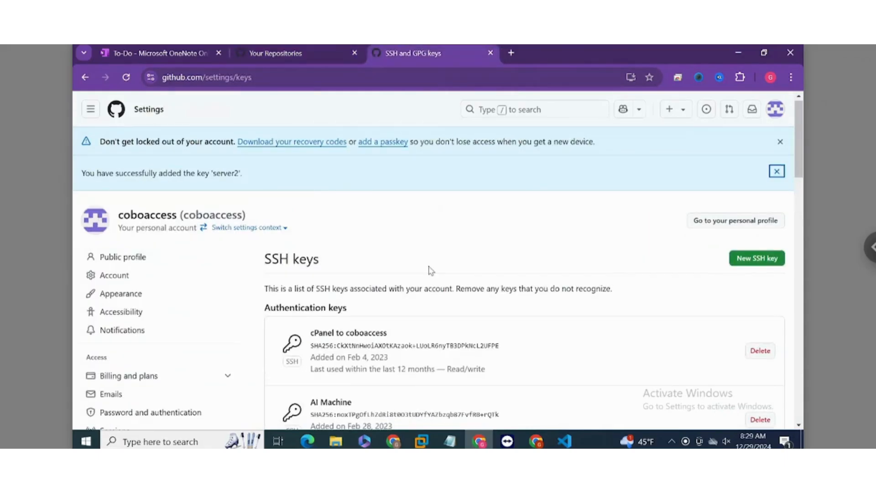
scroll(429, 270, down, 3)
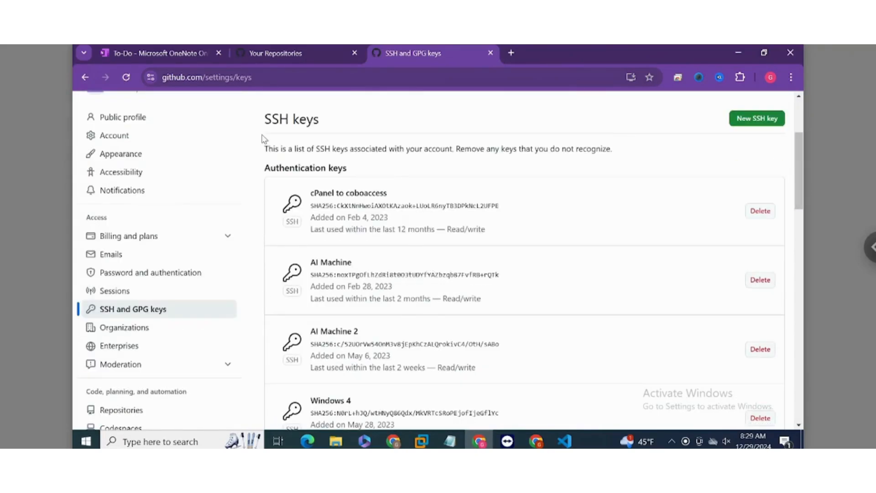
click(268, 56)
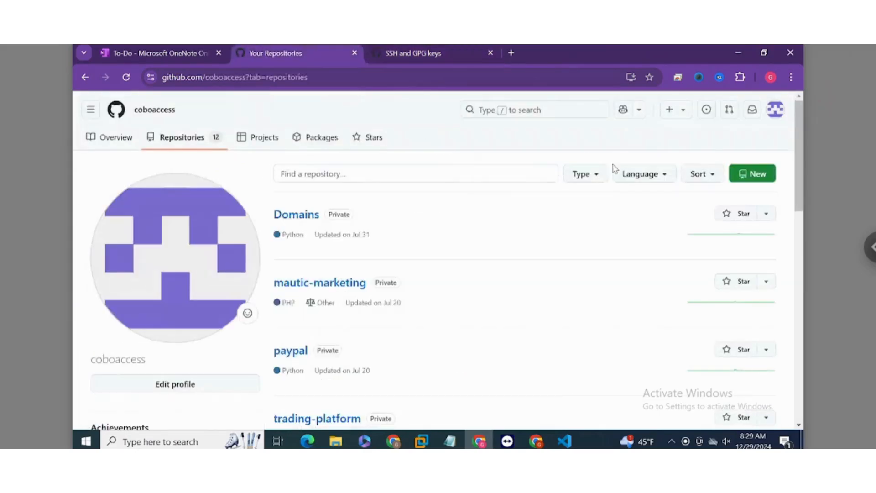
Step: Create a new public repository named newtest, initialized with a README file
click(675, 109)
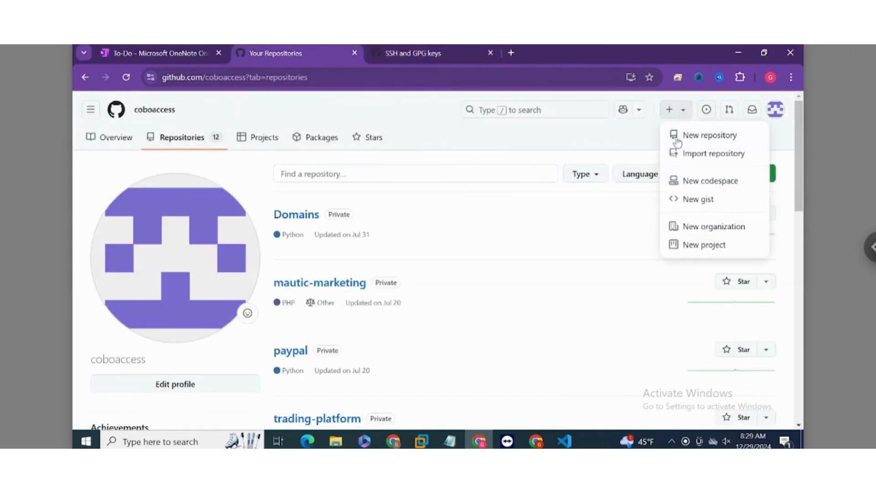
click(681, 143)
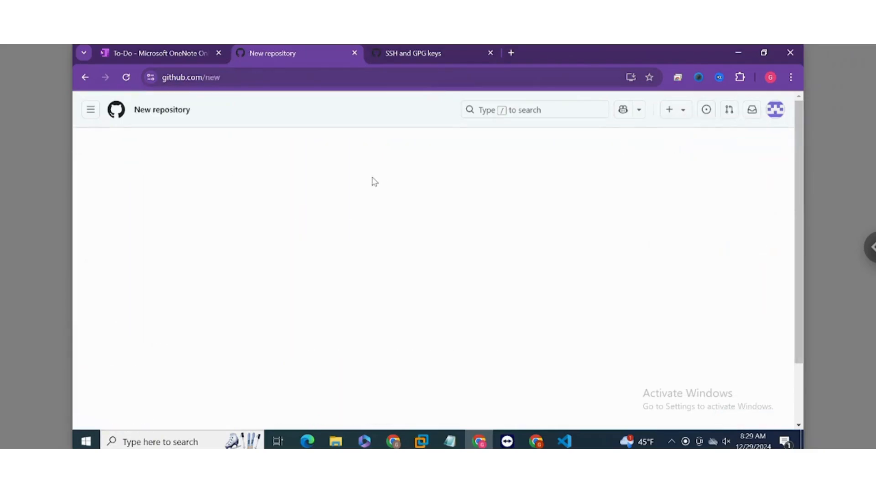
click(352, 245)
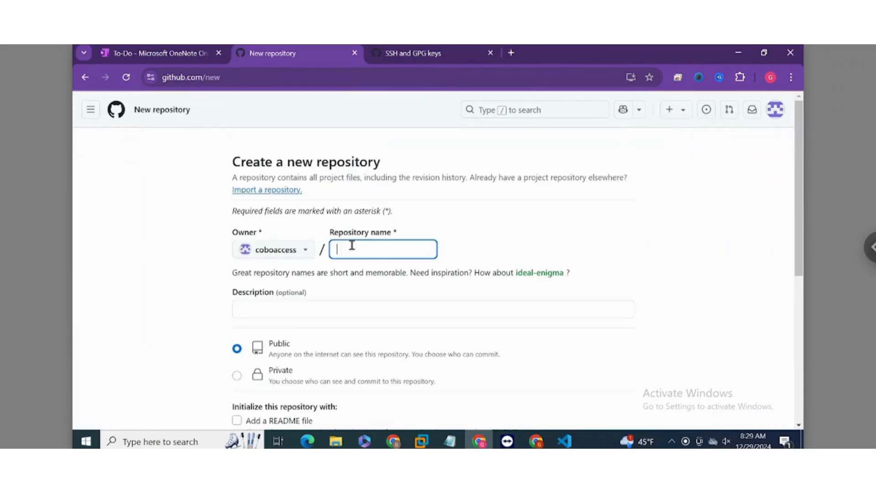
text(new)
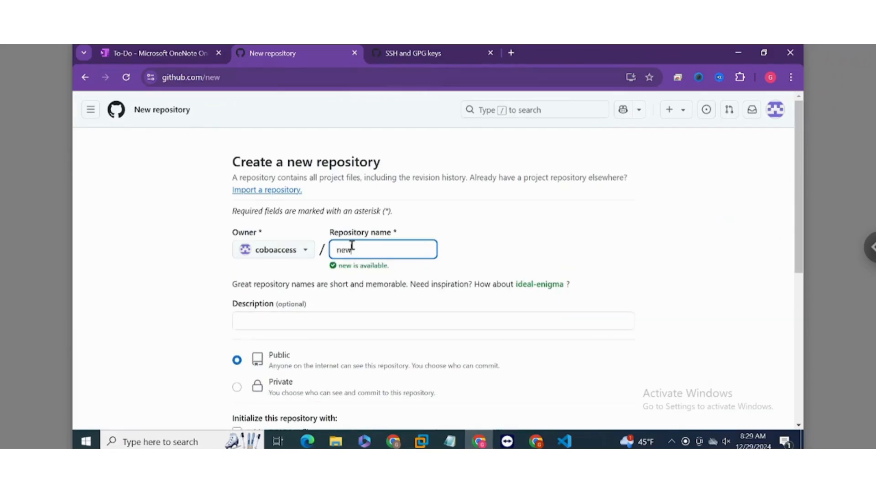
text(test)
scroll(328, 257, down, 5)
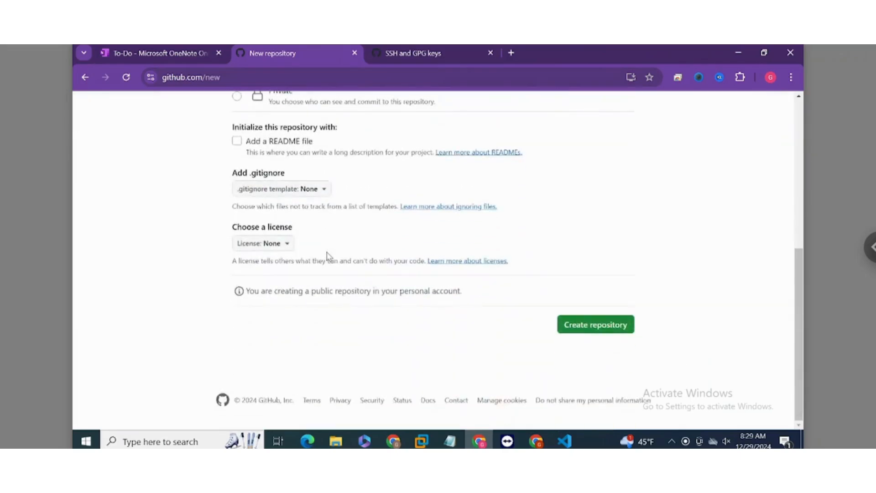
click(236, 141)
click(579, 342)
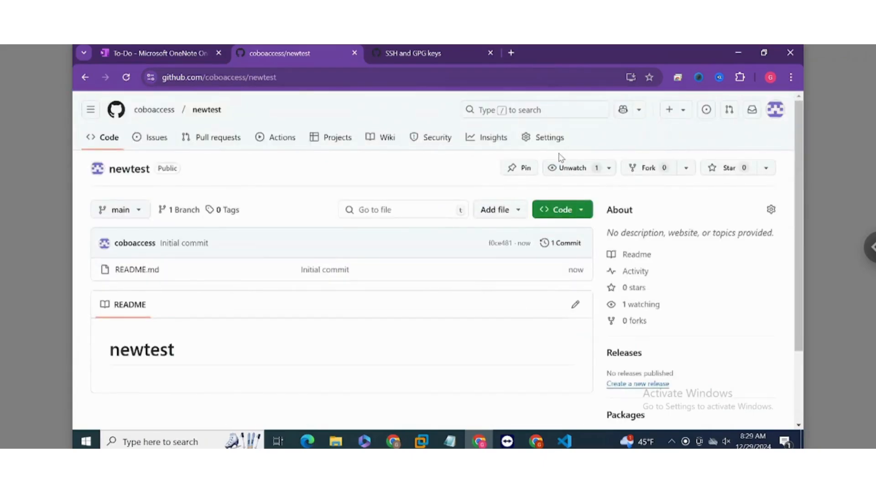
click(490, 214)
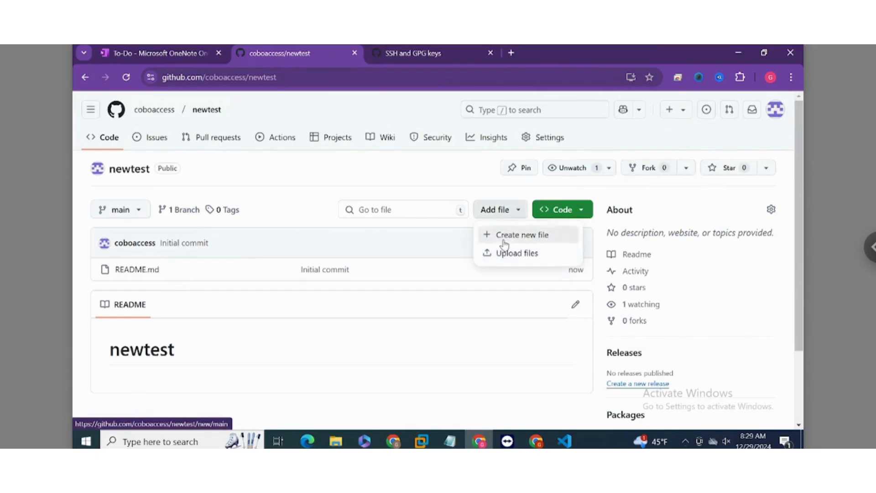
click(504, 244)
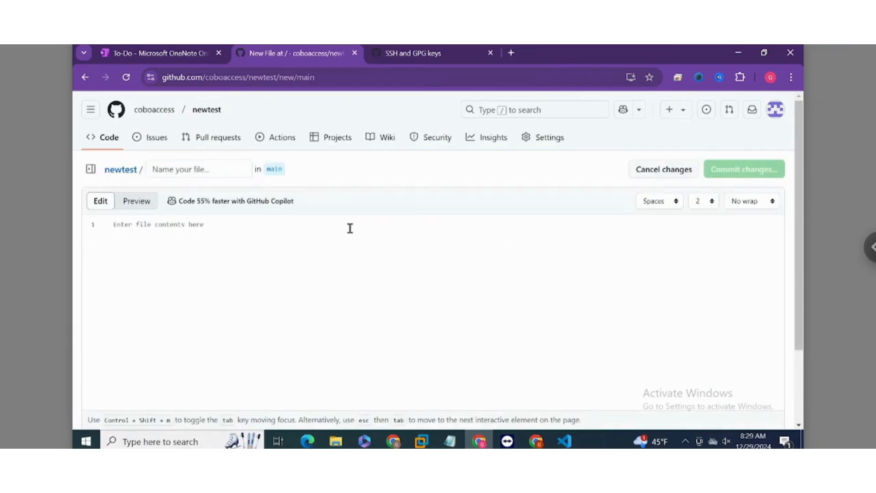
click(85, 77)
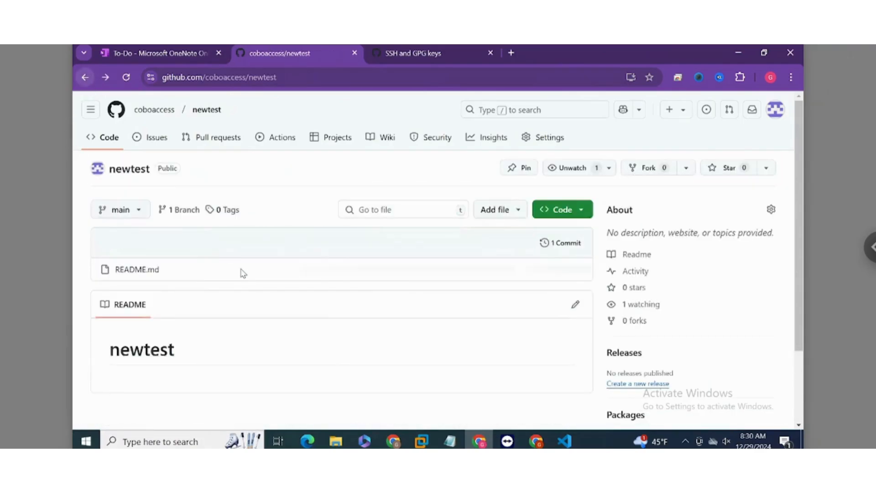
Step: Add channel_about_with_concurrent.py from the Desktop's newtest folder as a file upload to the newtest repository
click(507, 206)
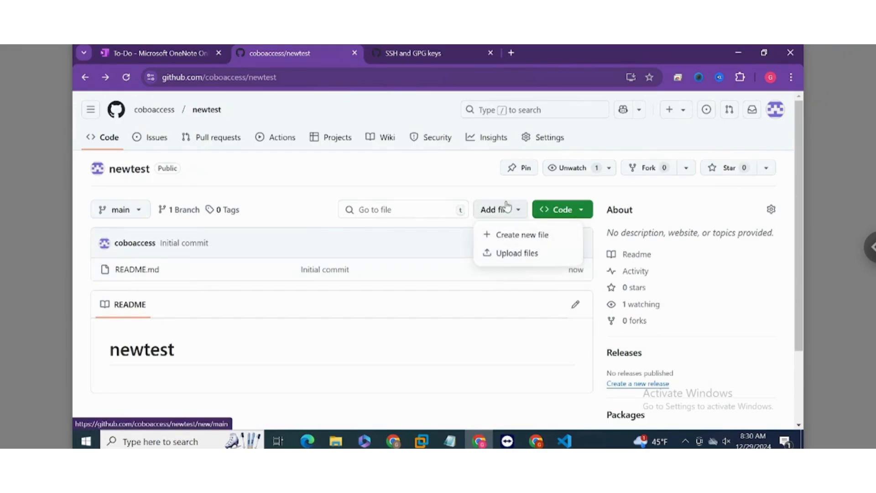
click(508, 253)
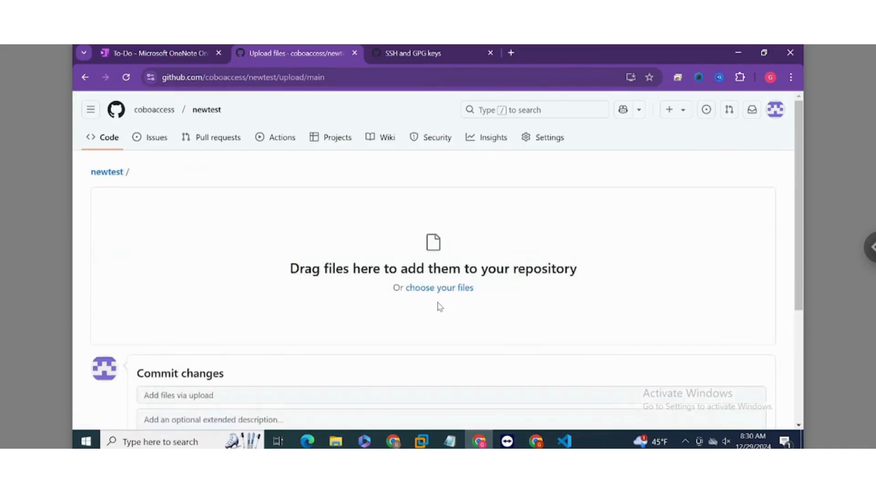
click(436, 288)
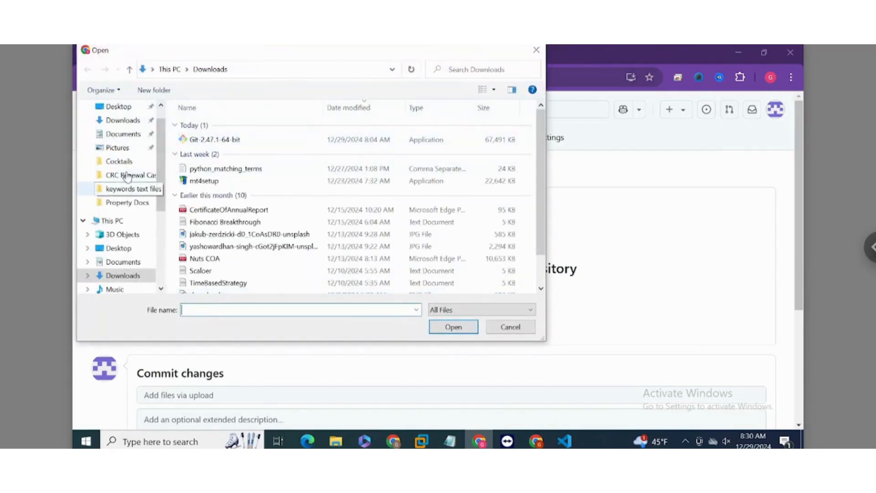
click(120, 108)
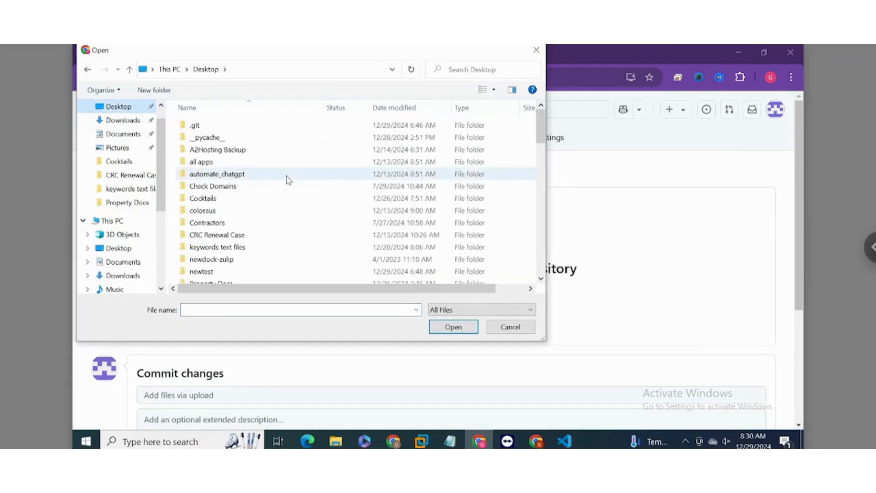
scroll(288, 181, down, 1)
double_click(203, 242)
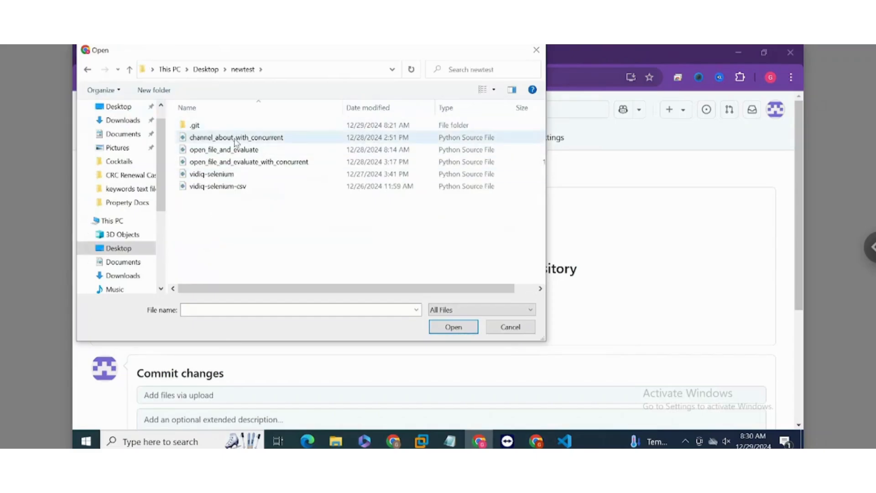
double_click(235, 138)
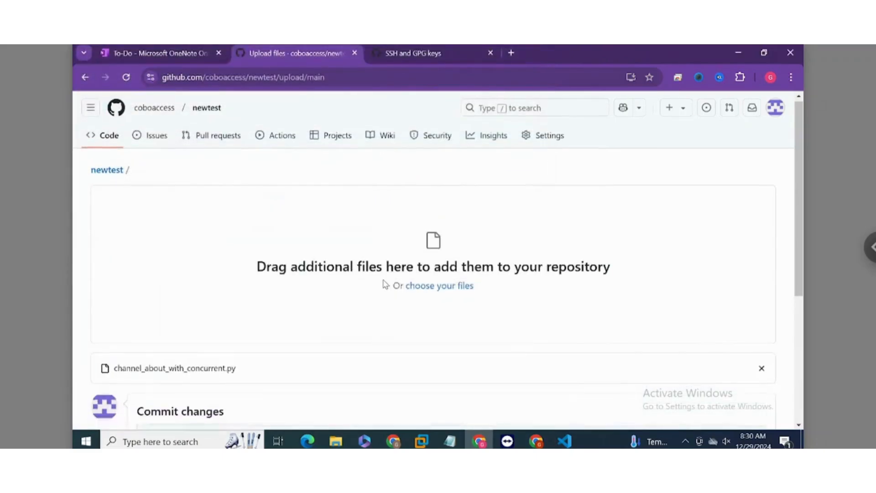
Step: Commit the uploaded file directly to the main branch with the message "concurrency"
scroll(385, 285, down, 5)
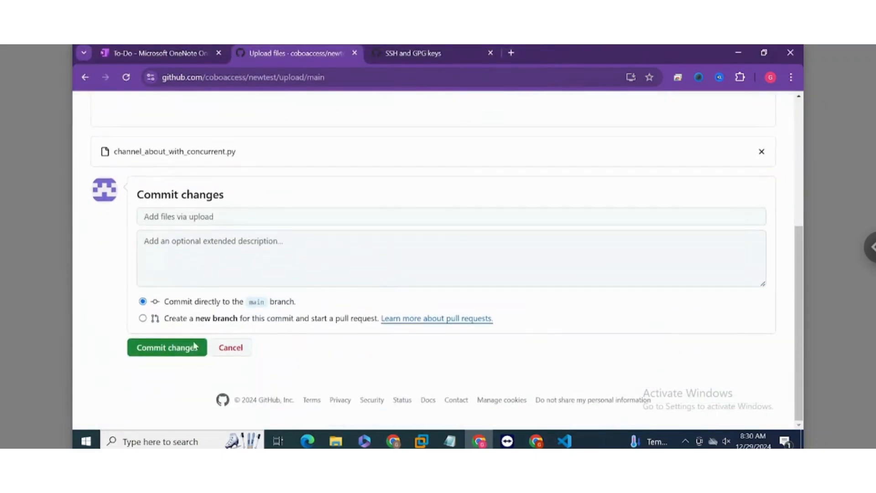
click(197, 216)
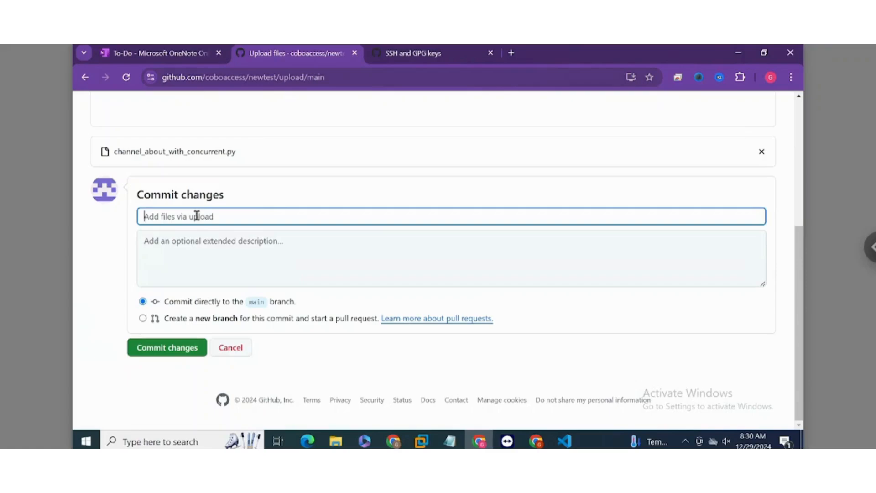
text(concurrency)
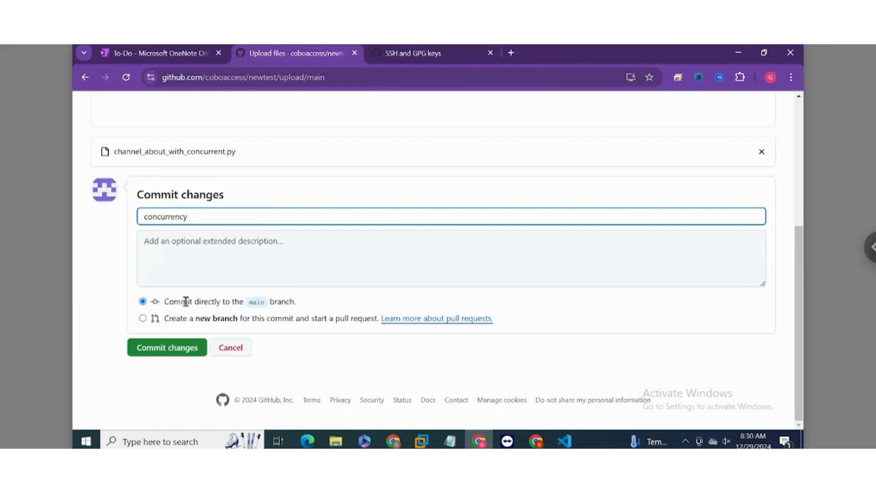
click(172, 349)
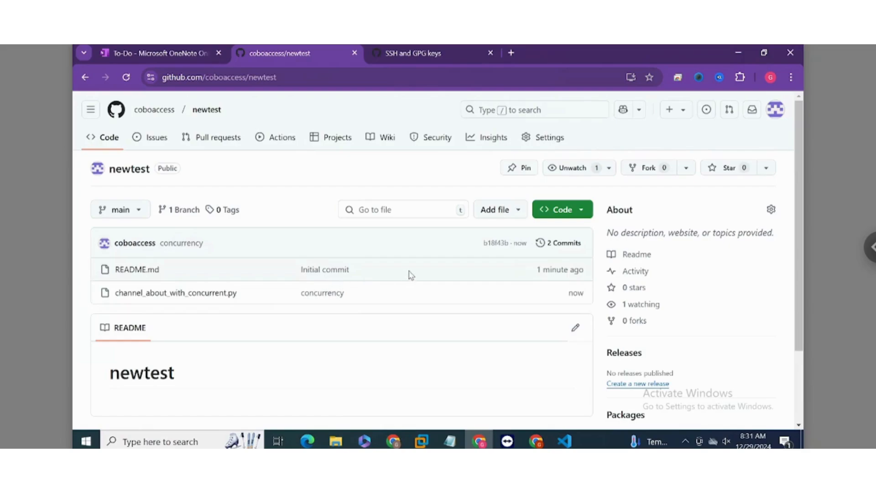
Step: Create another public repository named newtest2 without a README, .gitignore or license
click(681, 112)
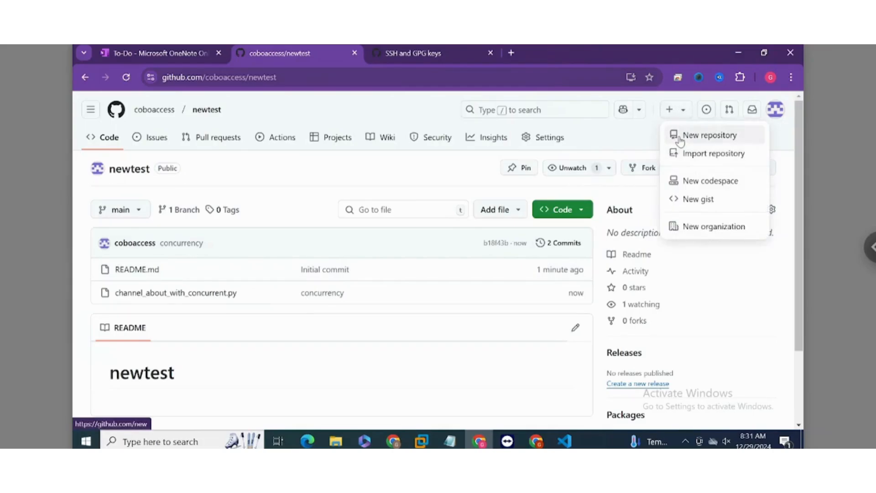
click(678, 137)
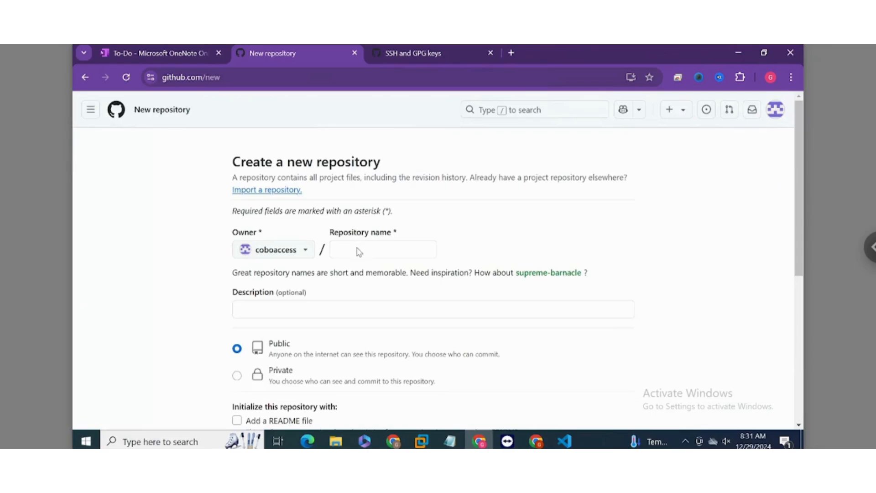
click(358, 249)
text(ne)
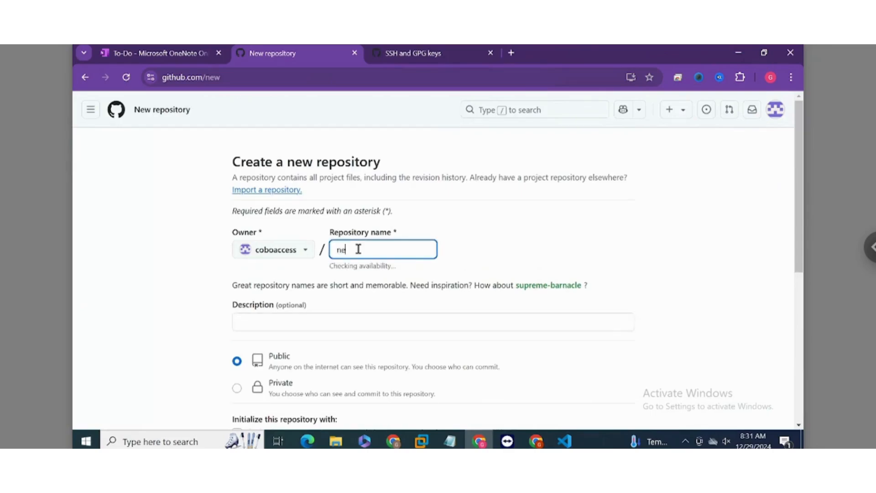
text(wtest2)
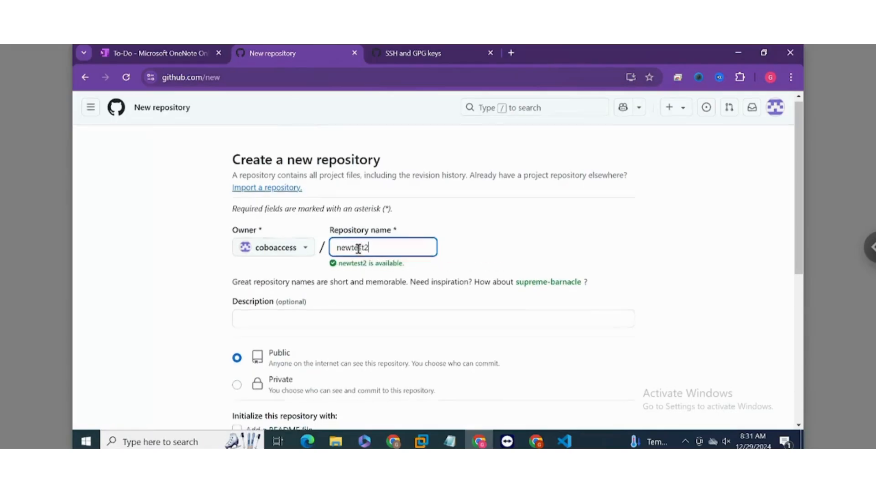
scroll(359, 249, down, 5)
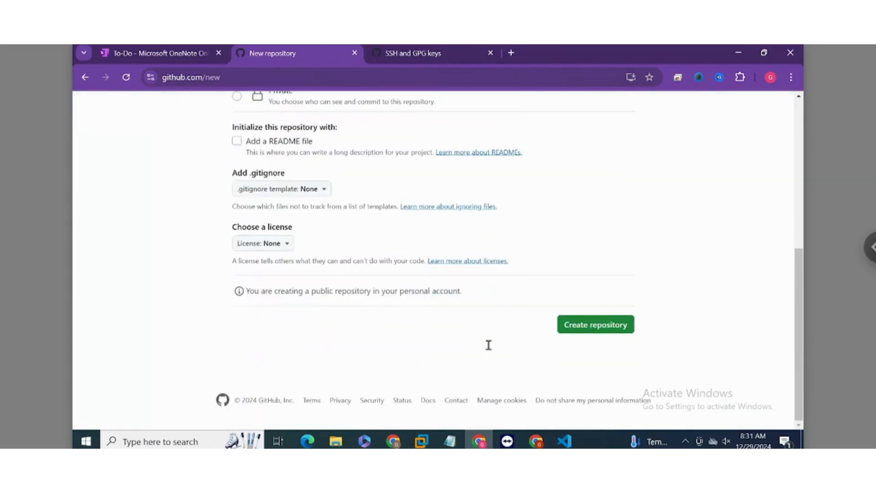
click(583, 326)
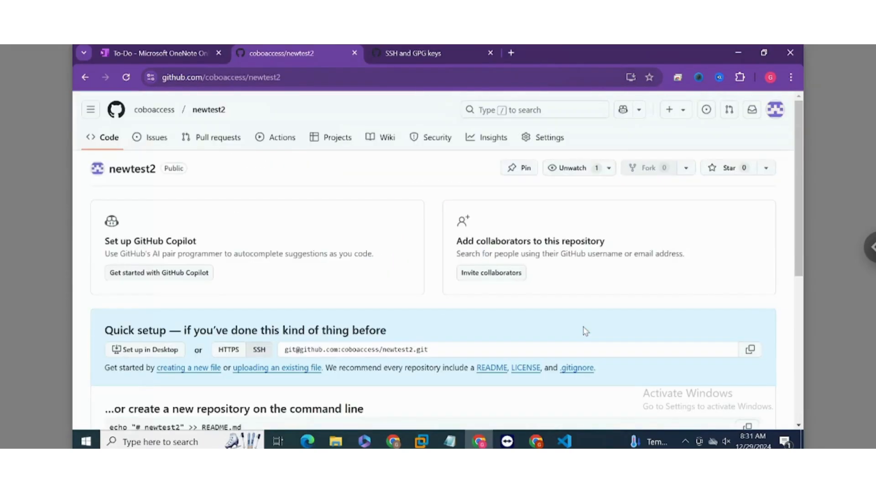
Step: Examine newtest2's SSH quick setup and command-line instructions, and check the account's list of SSH keys
scroll(306, 286, down, 2)
scroll(305, 286, down, 2)
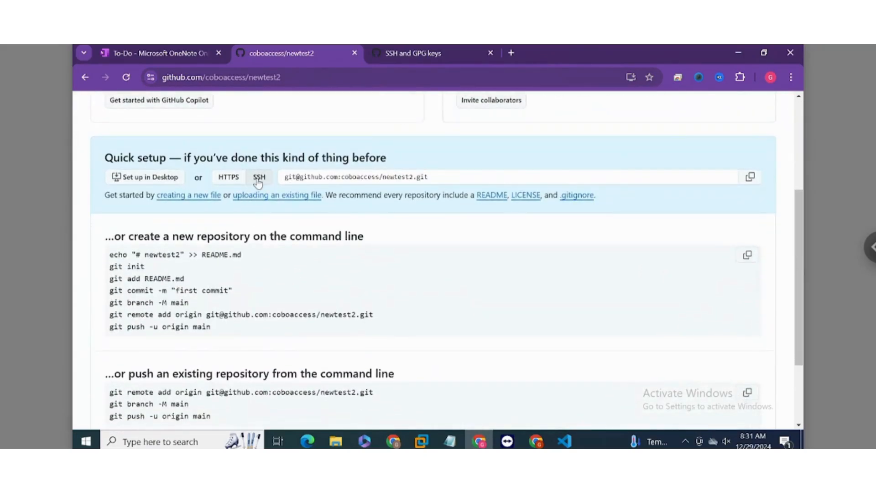
scroll(257, 183, down, 2)
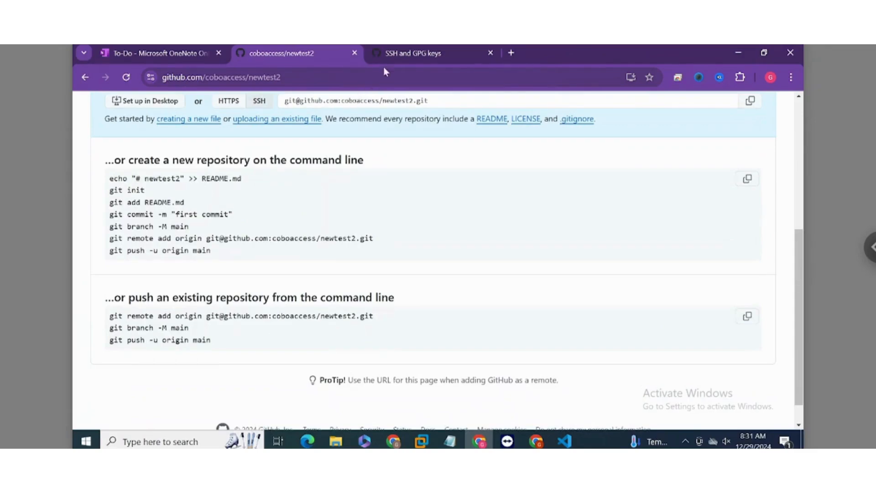
click(406, 53)
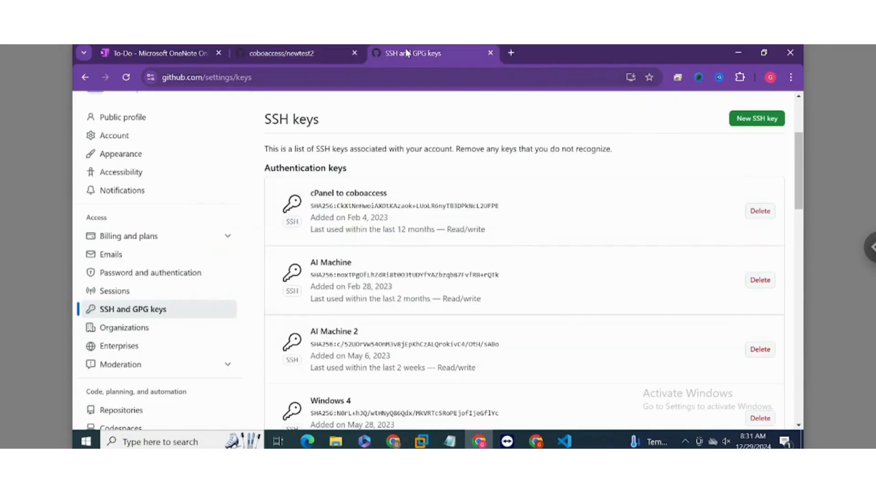
scroll(388, 169, down, 4)
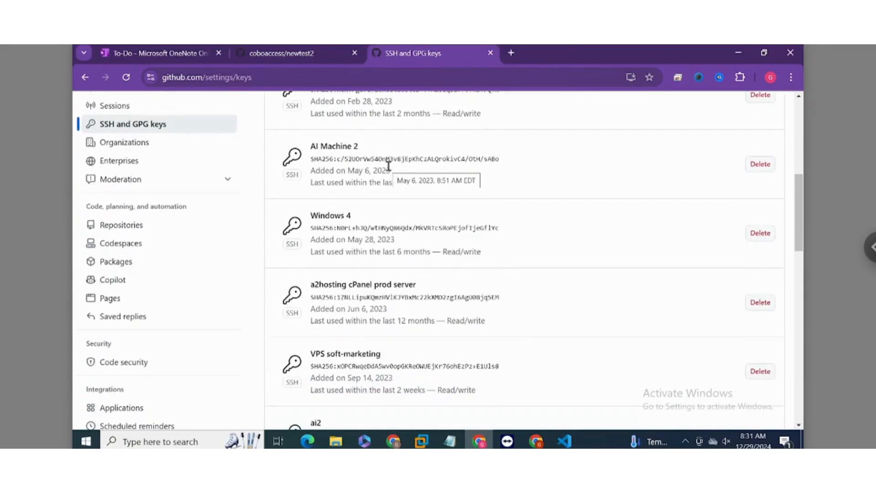
scroll(388, 166, up, 7)
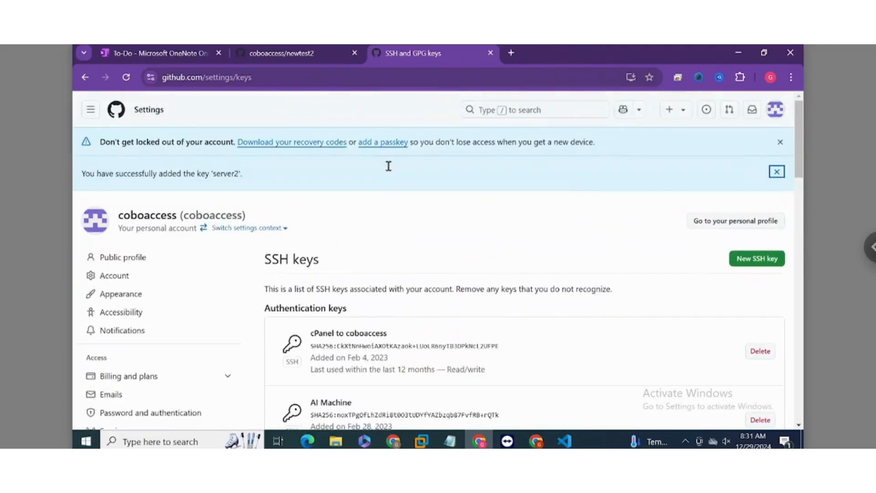
Step: Back on the newtest2 page, select the "git remote add origin" line for pushing an existing repository
click(286, 59)
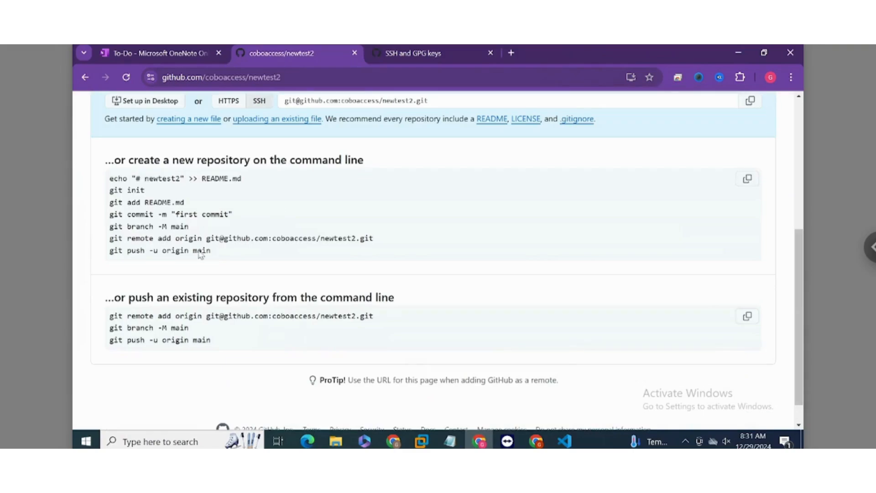
drag(111, 316, 363, 313)
key(ctrl+c)
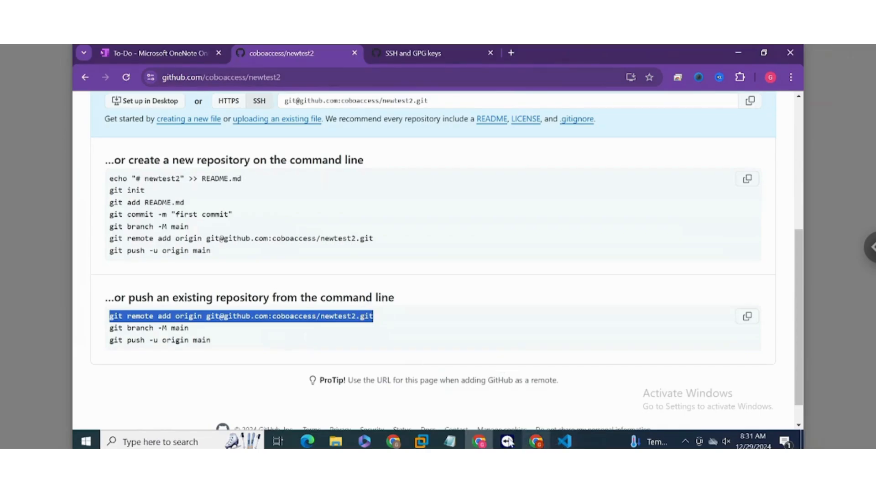
click(537, 441)
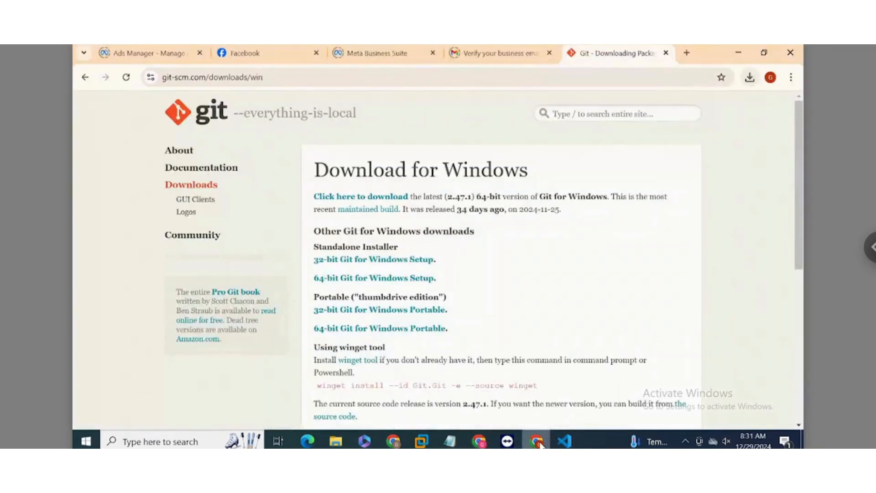
click(537, 442)
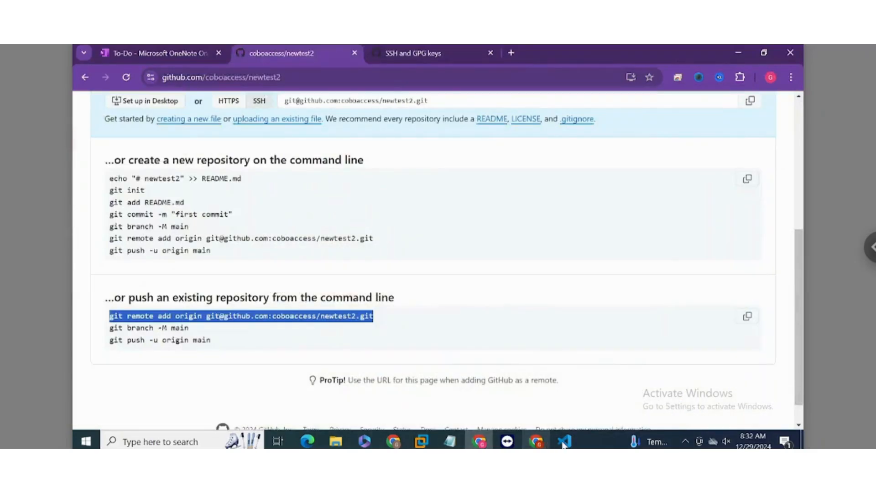
click(564, 441)
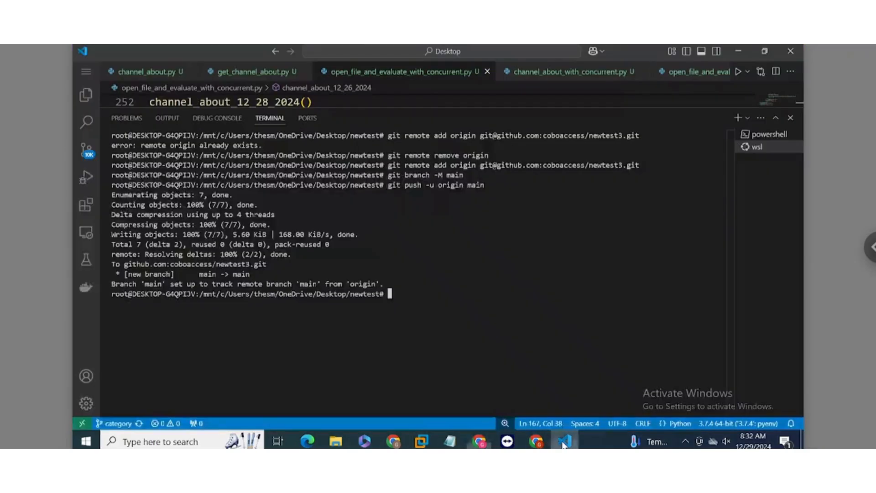
triple_click(428, 326)
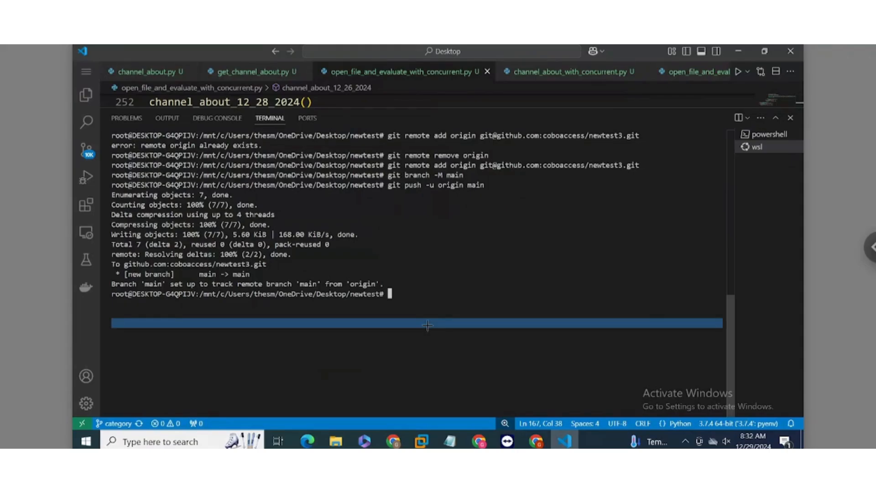
click(429, 326)
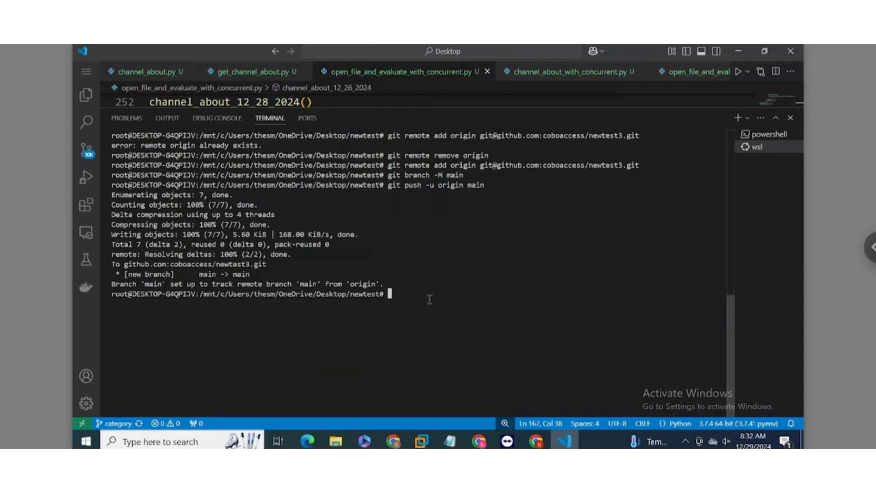
key(ctrl+l)
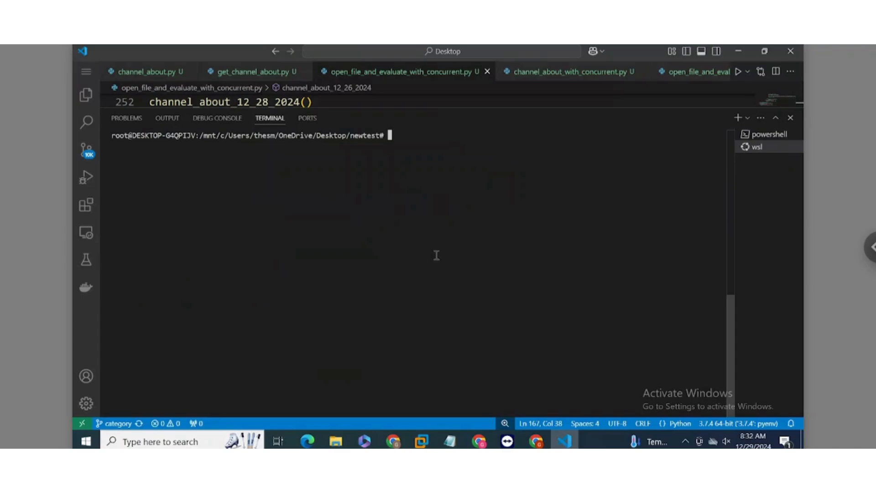
key(ctrl+v)
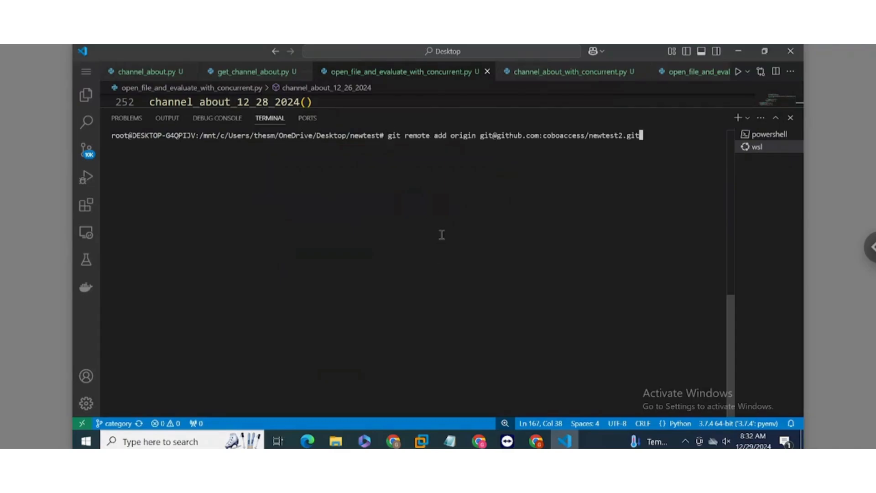
key(Return)
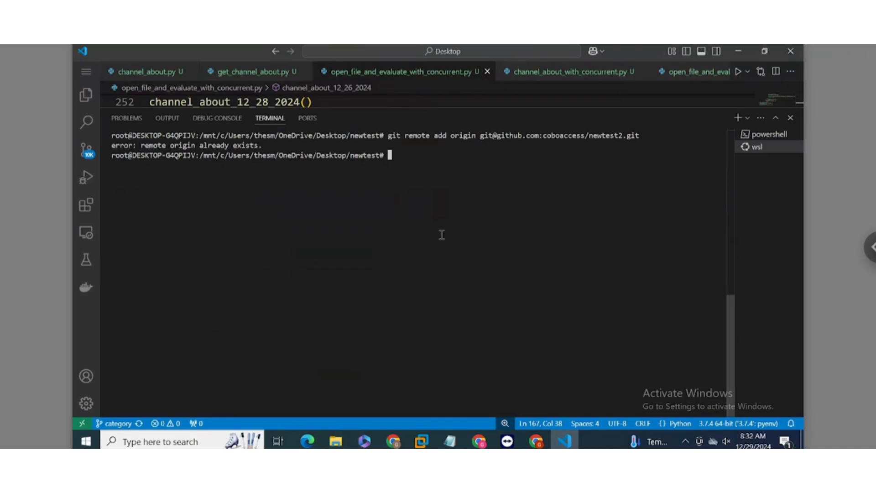
Step: Remove the existing origin remote with "git remote remove origin" and add newtest2's SSH address as origin again
text(git push -u origin main)
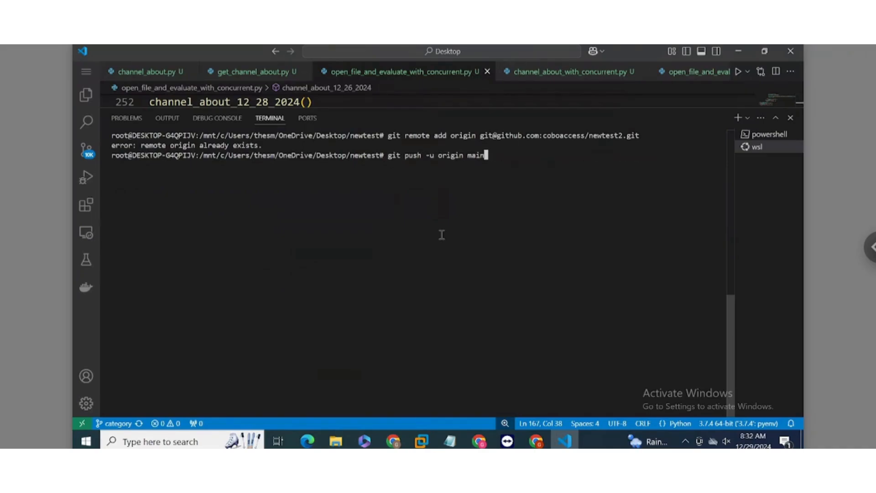
key(Up)
key(Up)
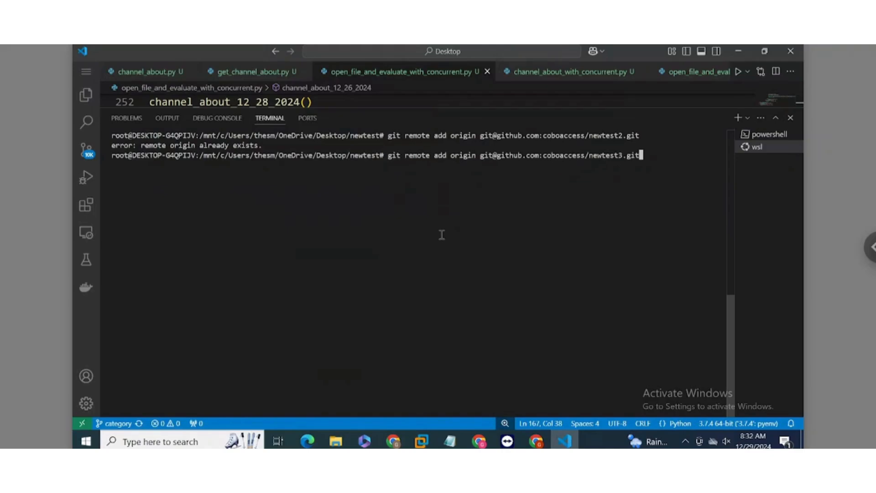
key(Up)
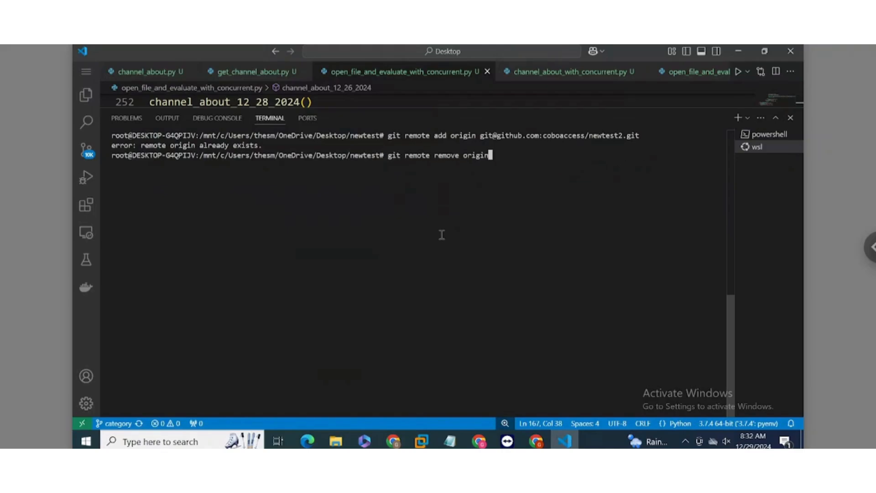
key(Return)
key(Up)
key(Up)
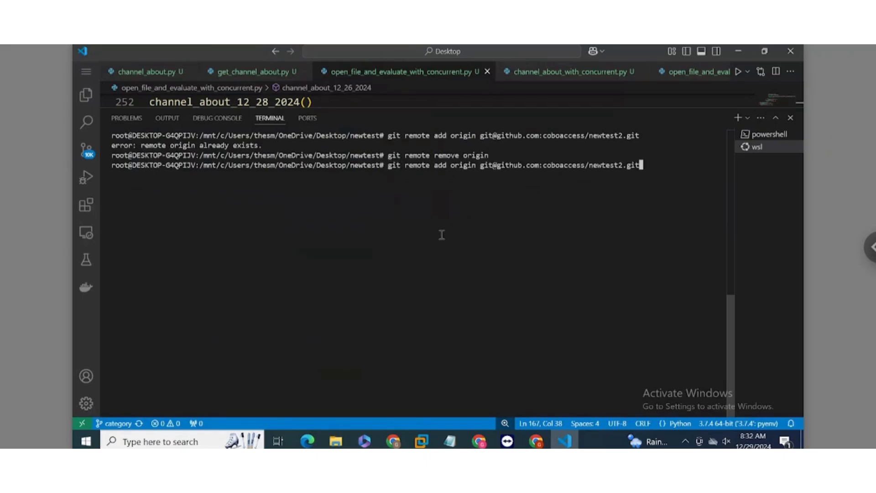
key(Return)
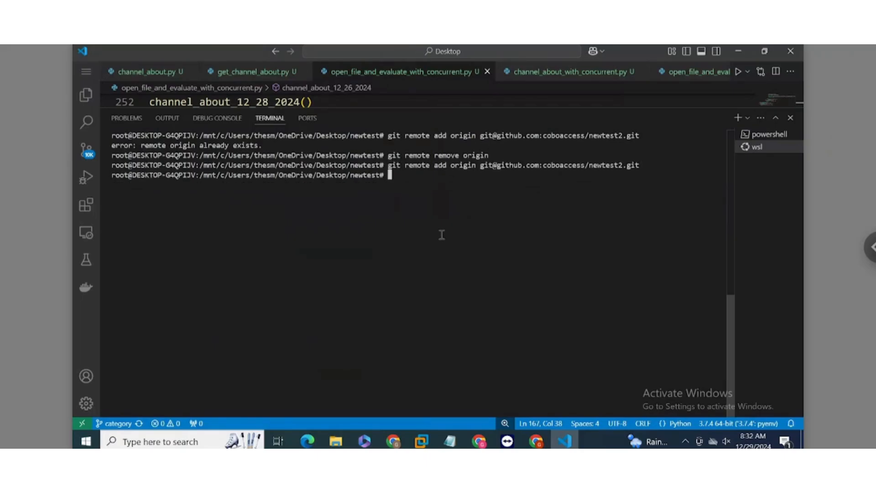
Step: Copy "git branch -M main" from the newtest2 page in Chrome and run it in the VS Code terminal
click(482, 437)
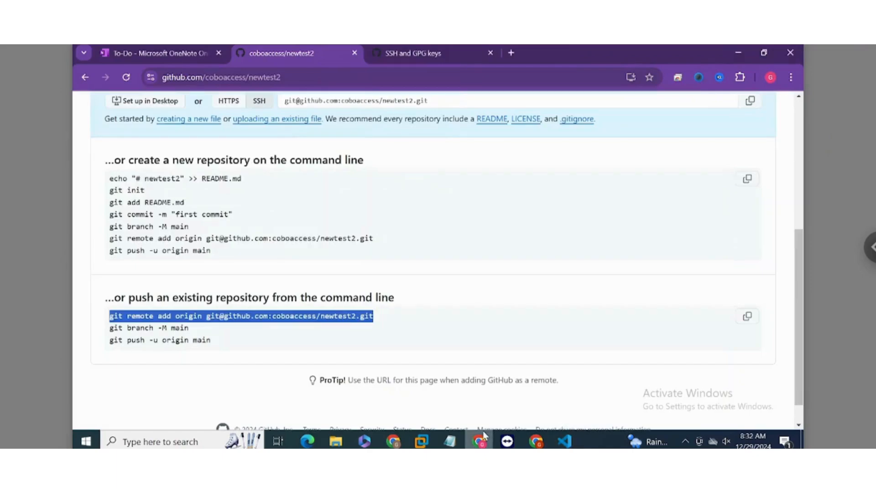
triple_click(131, 326)
right_click(131, 327)
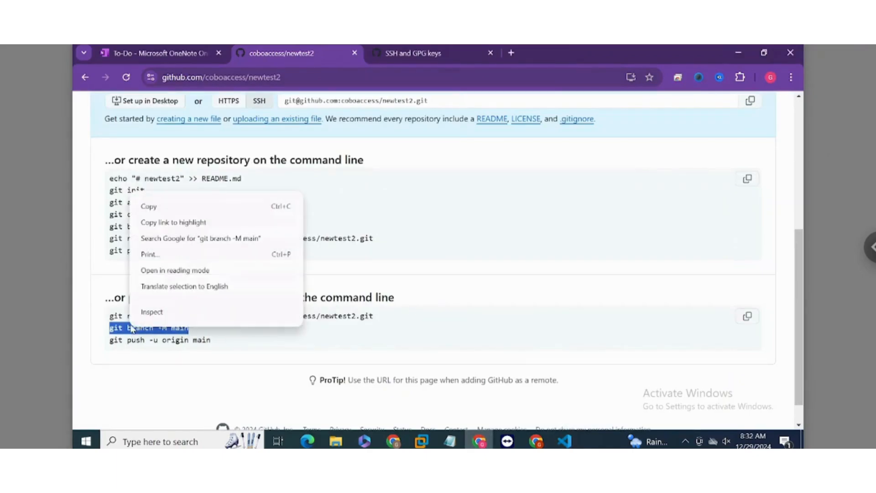
click(179, 209)
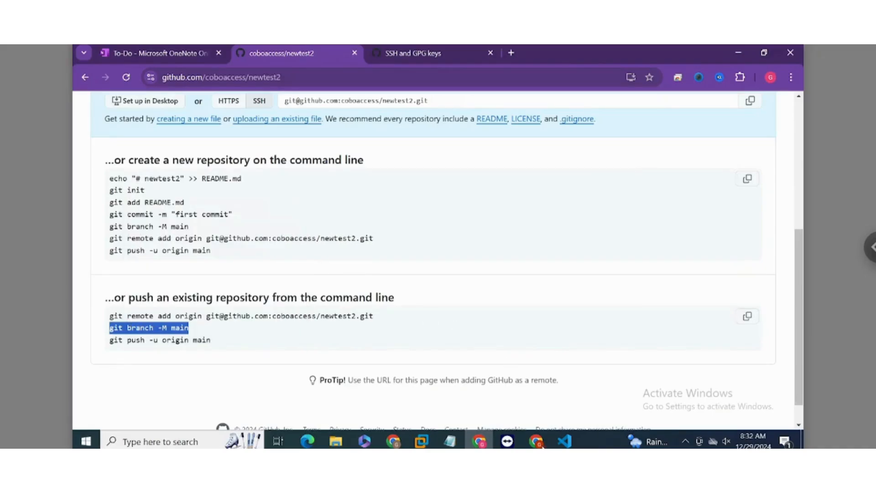
click(565, 441)
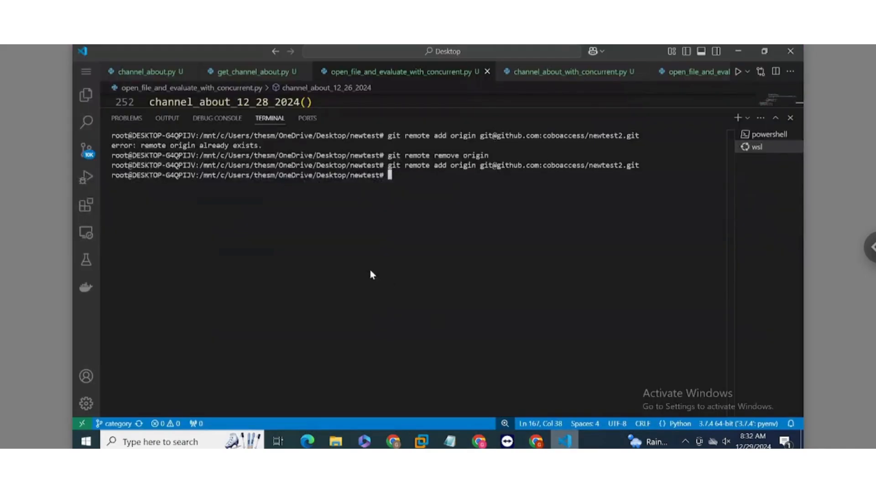
key(ctrl+v)
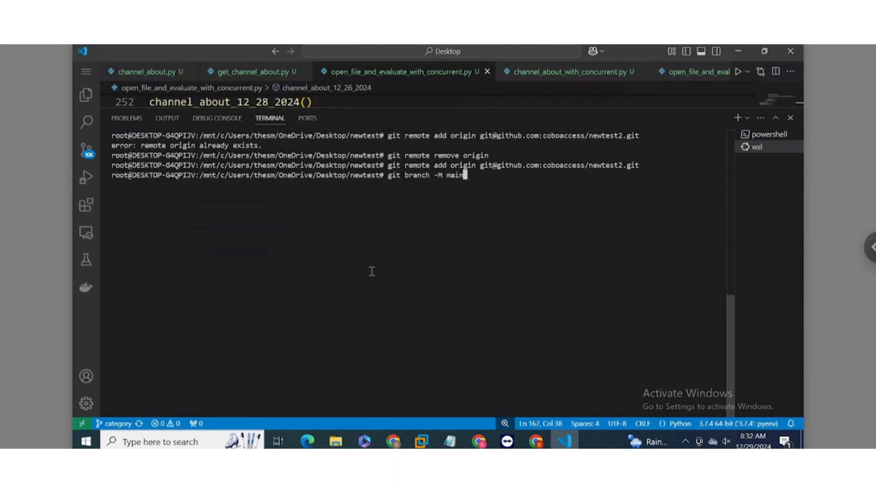
key(Return)
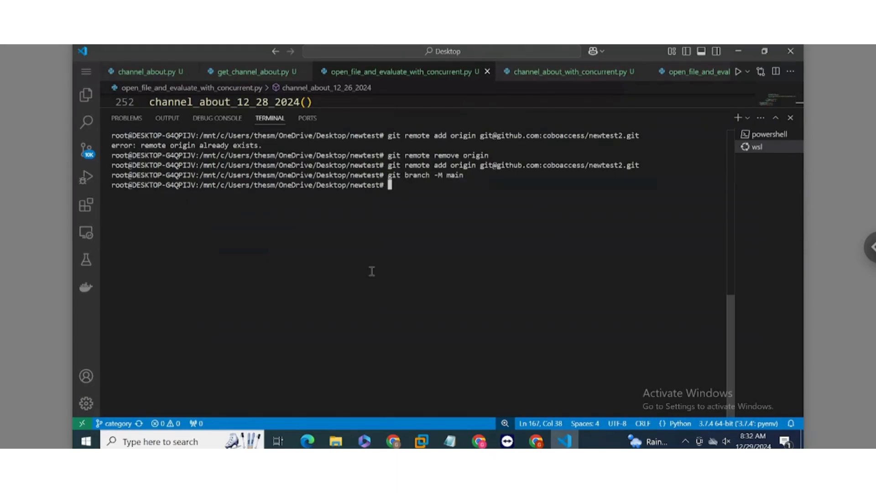
Step: Copy "git push -u origin main" from the newtest2 page in Chrome and run it in the VS Code terminal
click(474, 442)
double_click(187, 340)
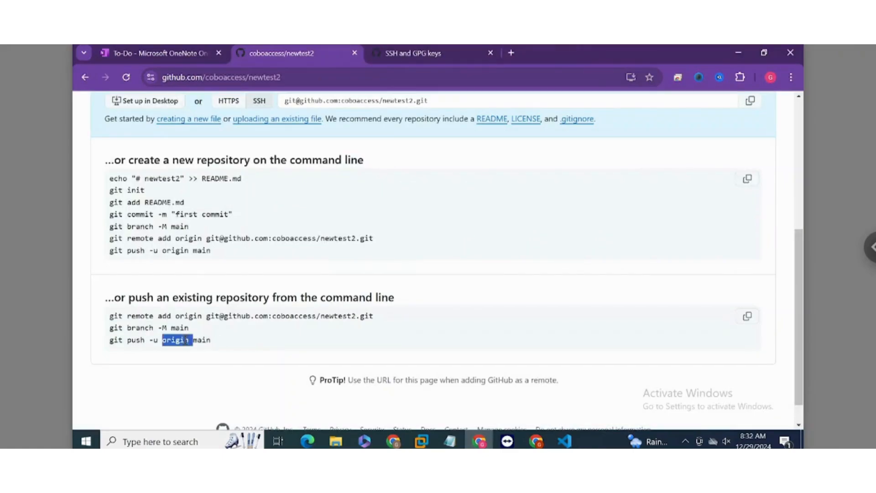
click(186, 340)
right_click(186, 340)
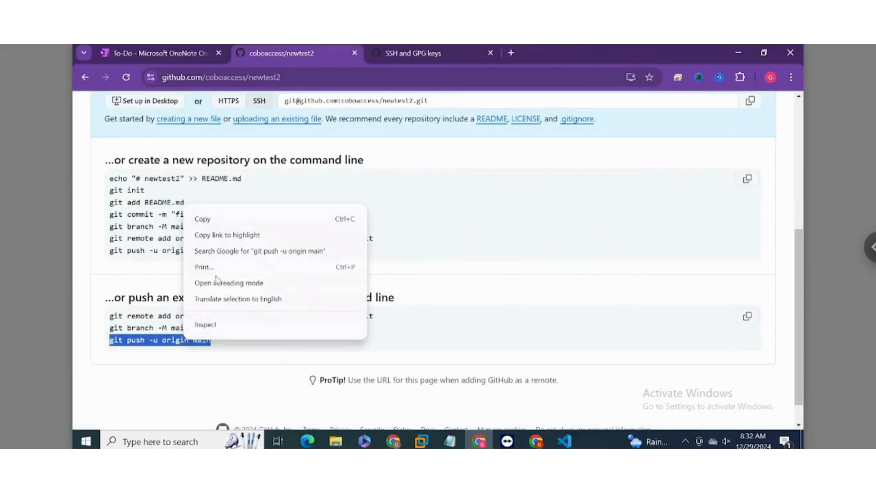
click(235, 221)
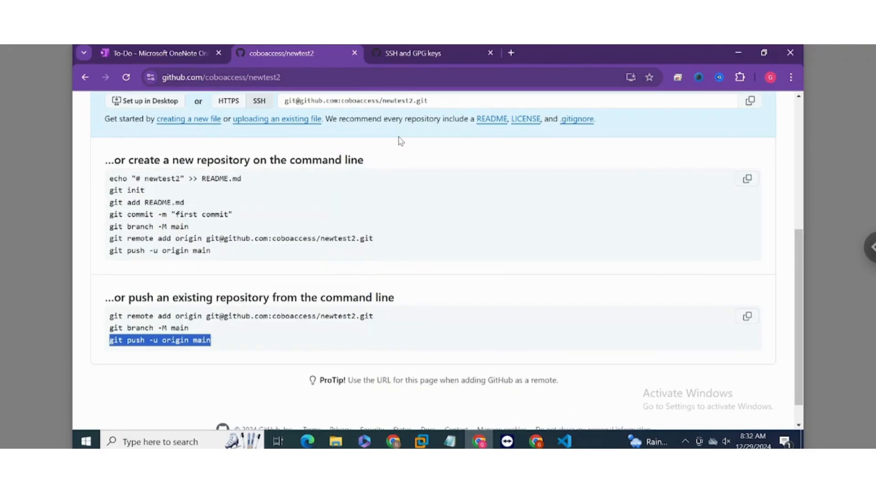
click(571, 440)
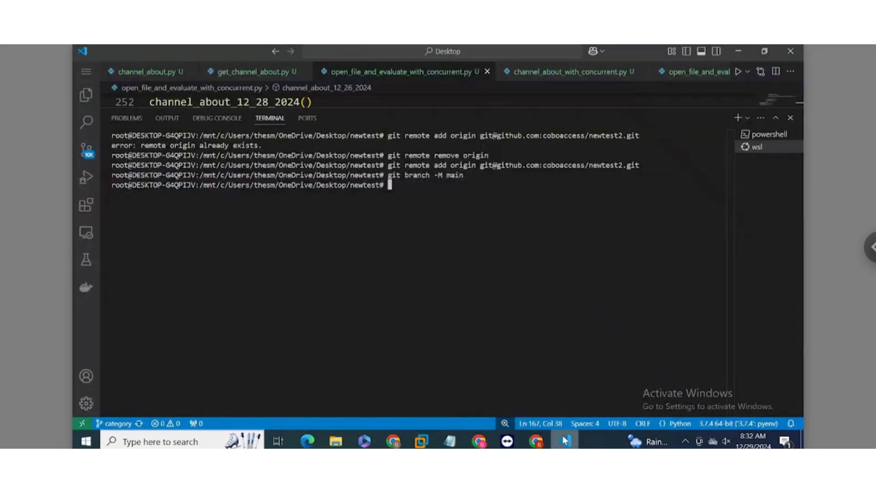
key(ctrl+v)
key(Return)
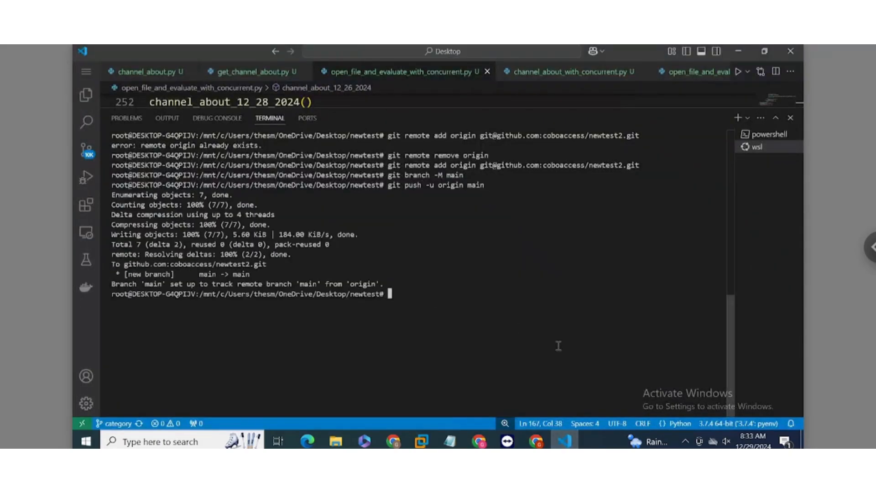
Step: Back in Chrome, reload the newtest2 repository page and check its list of pushed files
click(479, 439)
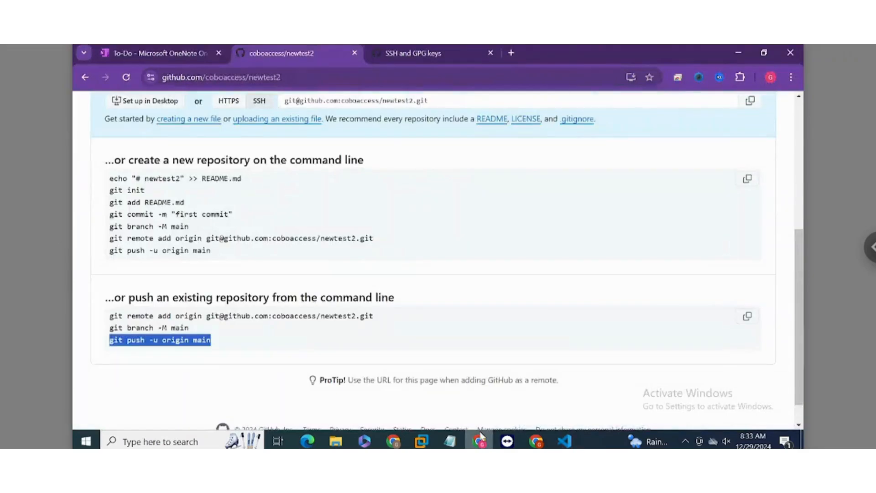
click(131, 79)
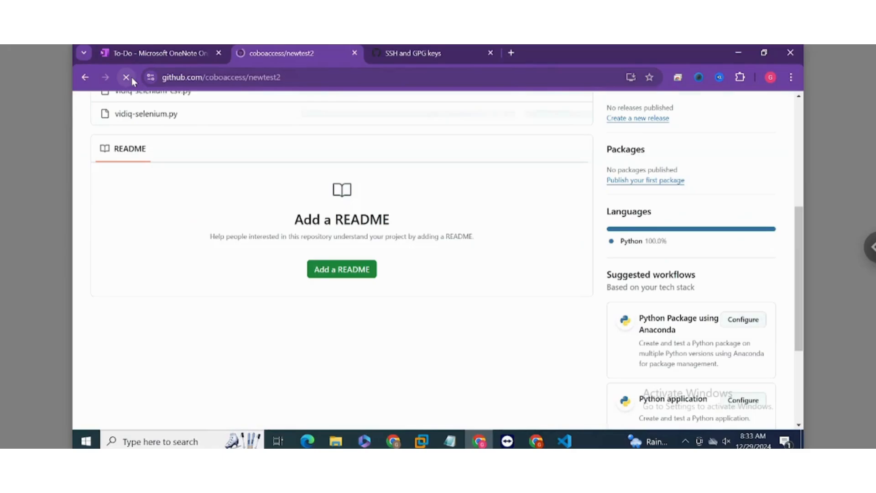
scroll(195, 199, up, 3)
scroll(195, 199, up, 3)
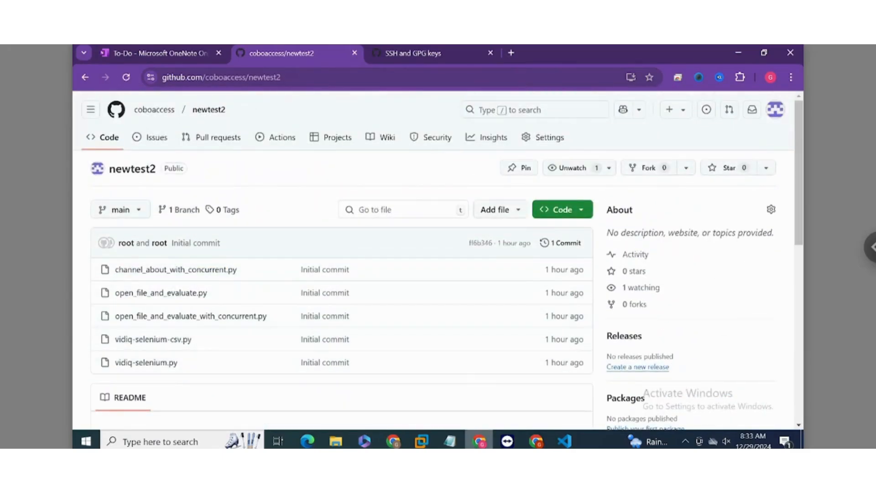
mouse_move(479, 441)
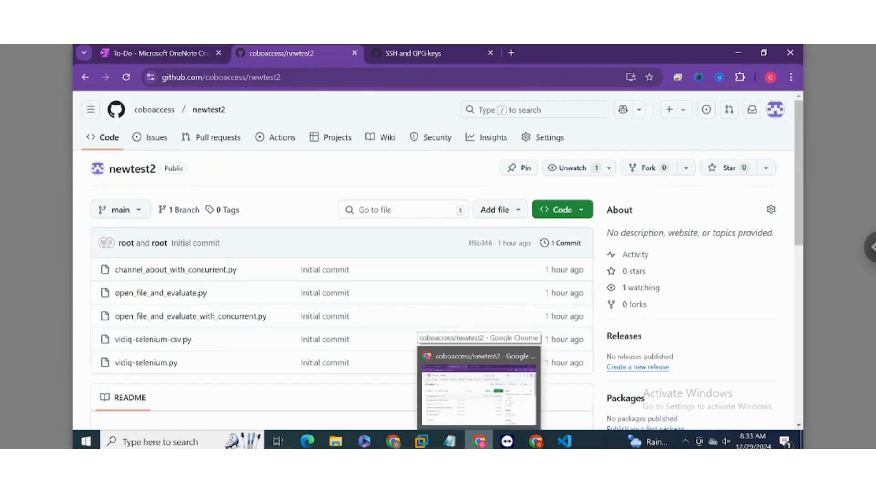